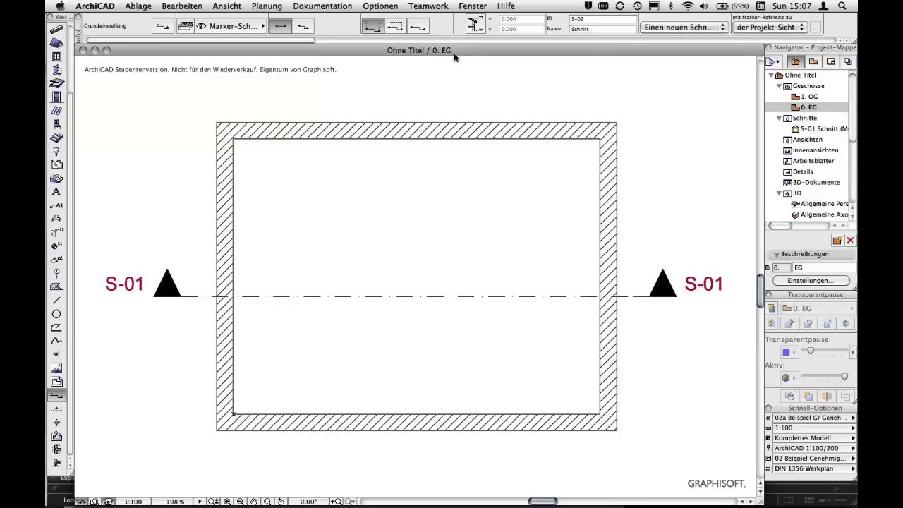
Go up one storey from 0. EG to the empty 1. OG floor plan
{"action": "key", "text": "ctrl+Up"}
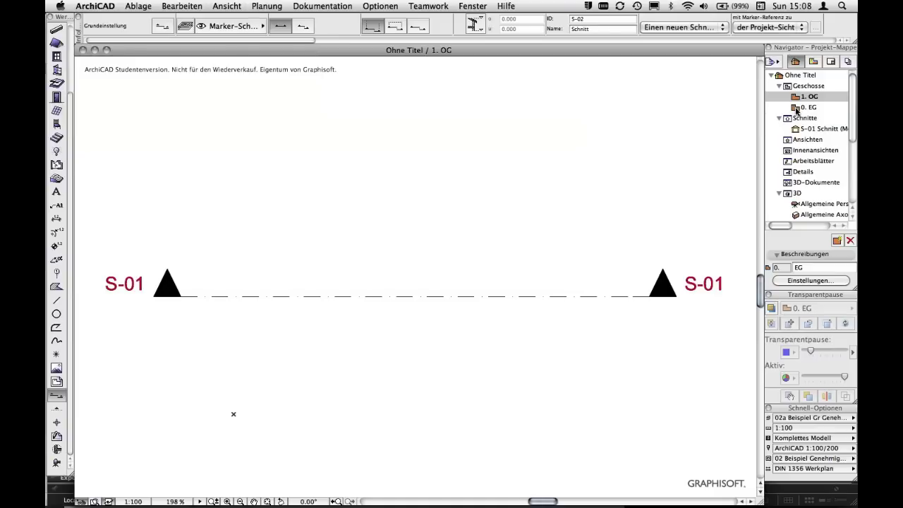
Display storey 0. EG as a trace reference ('Als Transparentpause anzeigen') behind 1. OG
{"action": "right_click", "coordinate": [797, 110]}
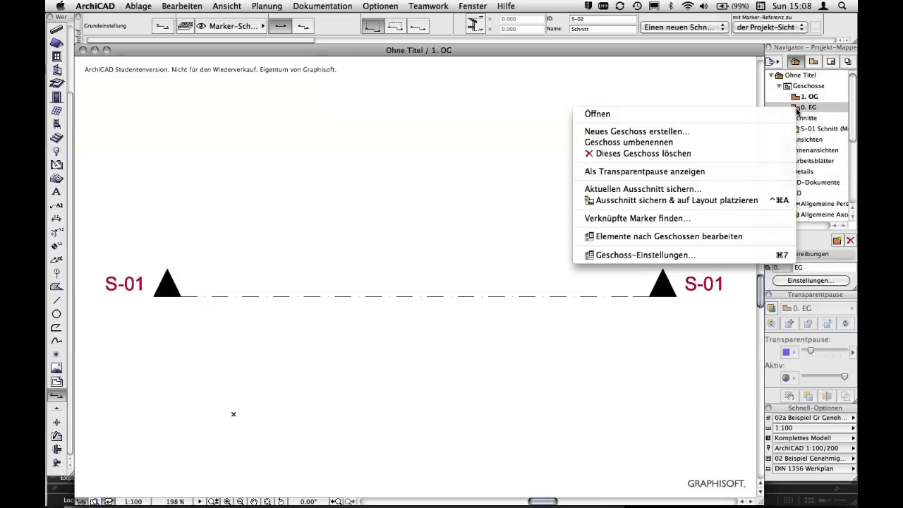
{"action": "left_click", "coordinate": [755, 173]}
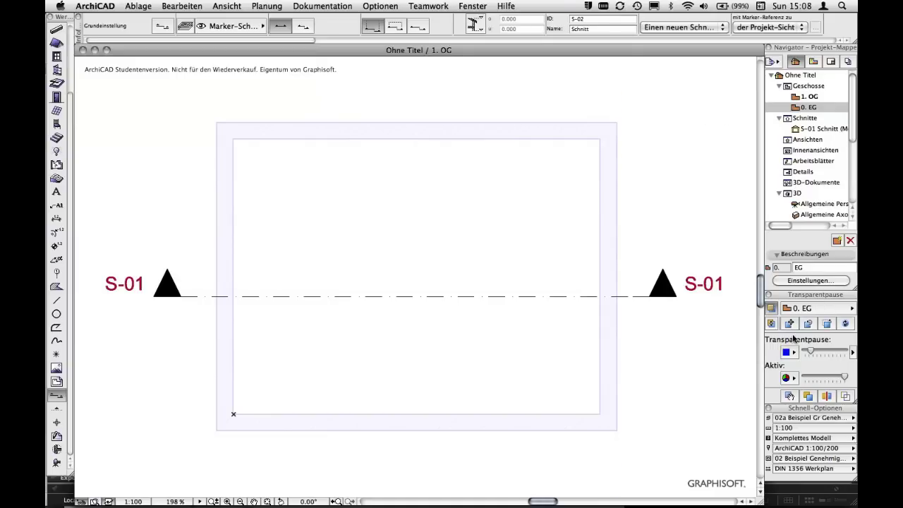
Toggle the ground-floor trace off and on and raise its intensity
{"action": "left_click", "coordinate": [772, 311]}
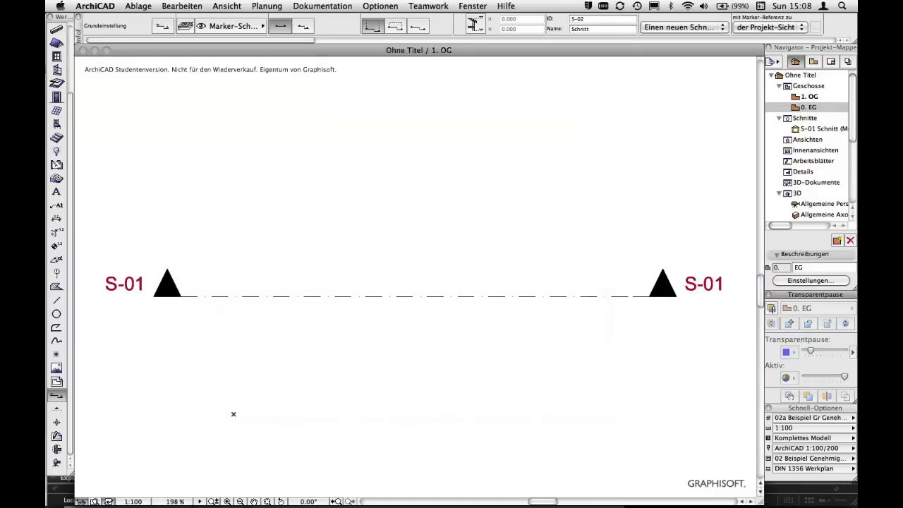
{"action": "left_click", "coordinate": [772, 311]}
{"action": "left_click", "coordinate": [773, 311]}
{"action": "left_click", "coordinate": [773, 311]}
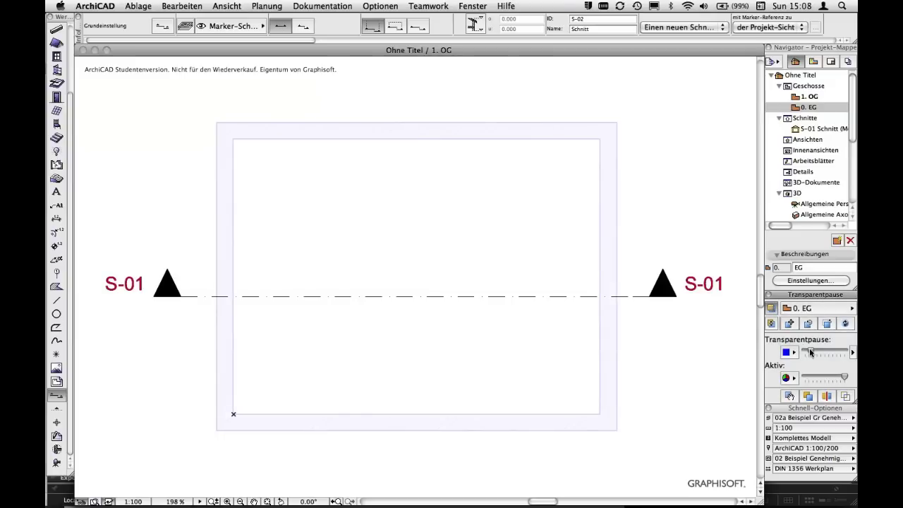
{"action": "mouse_move", "coordinate": [809, 351]}
{"action": "left_mouse_down"}
{"action": "mouse_move", "coordinate": [830, 353]}
{"action": "mouse_move", "coordinate": [812, 353]}
{"action": "left_mouse_up"}
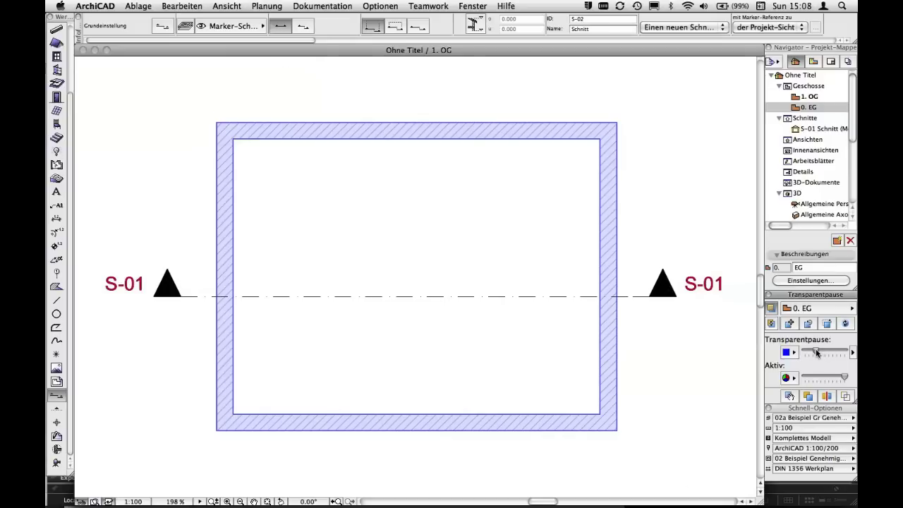
Tint the trace Einheitliche Farbe blue at low intensity, then open section S-01
{"action": "left_click", "coordinate": [790, 352]}
{"action": "left_click", "coordinate": [789, 354]}
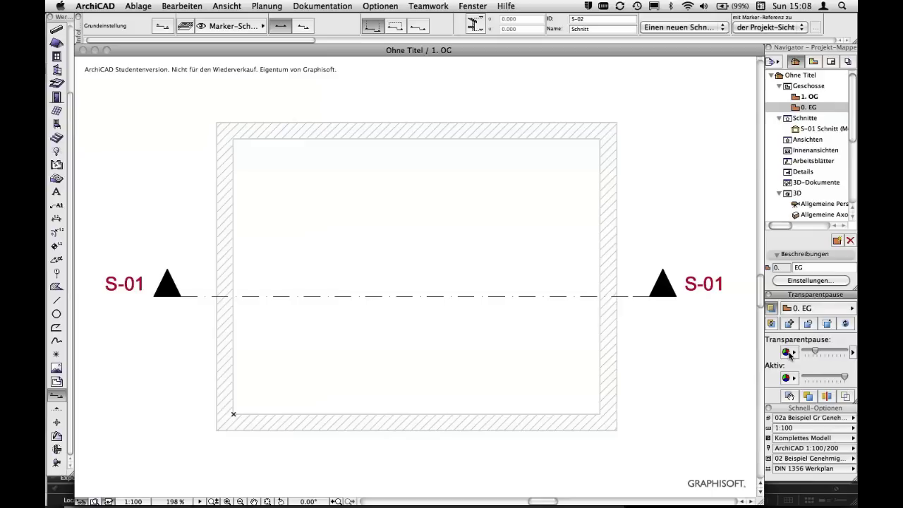
{"action": "left_click", "coordinate": [790, 352]}
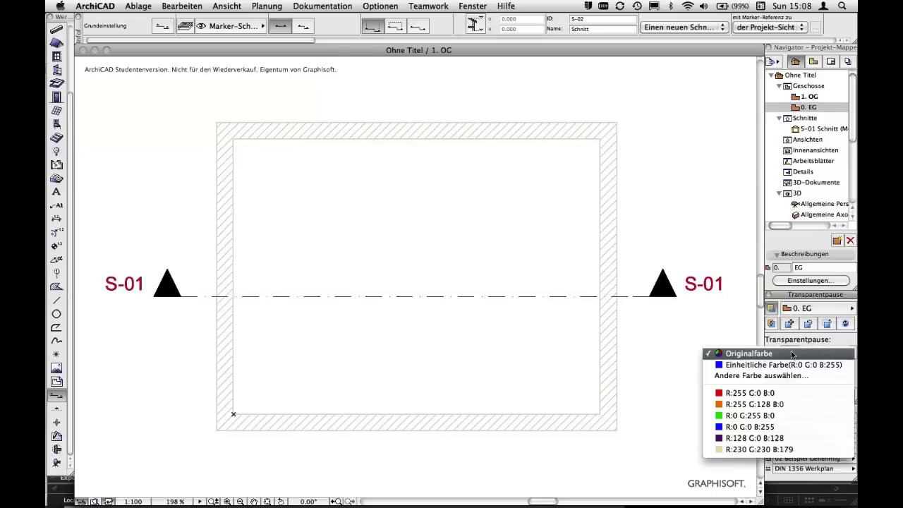
{"action": "left_click", "coordinate": [793, 365]}
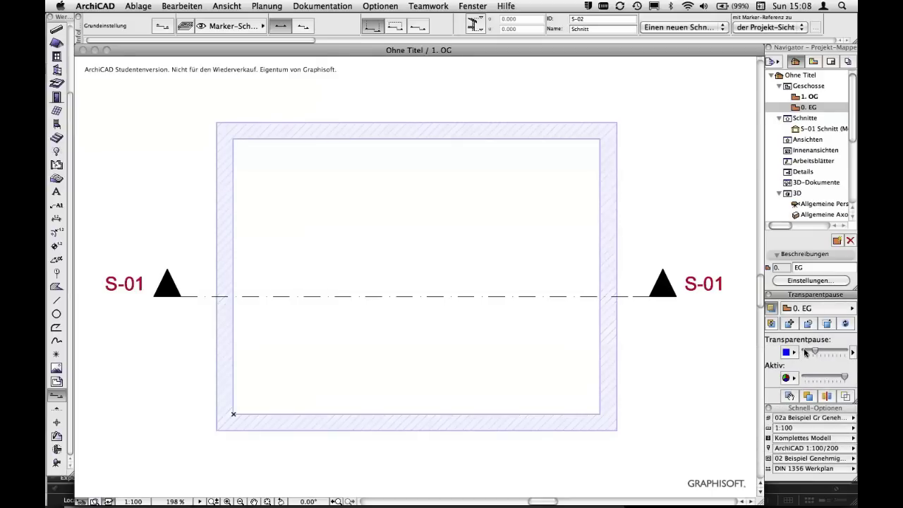
{"action": "left_click_drag", "start_coordinate": [814, 351], "coordinate": [813, 351]}
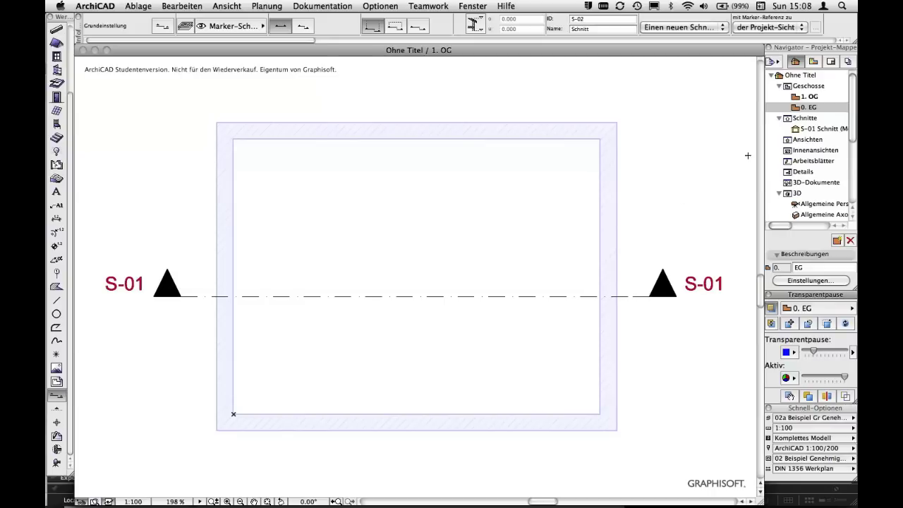
{"action": "double_click", "coordinate": [796, 129]}
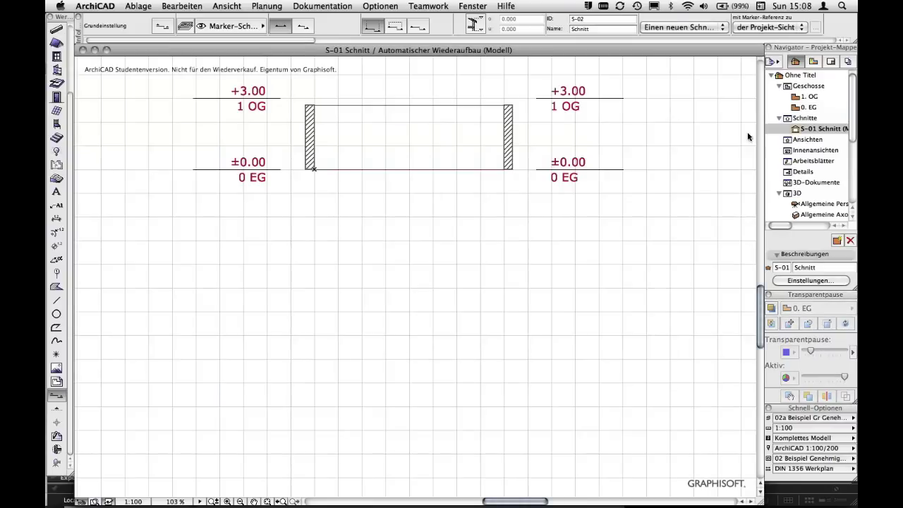
Show storey 0. EG as a trace reference behind section S-01
{"action": "middle_click_drag", "start_coordinate": [622, 171], "coordinate": [644, 269]}
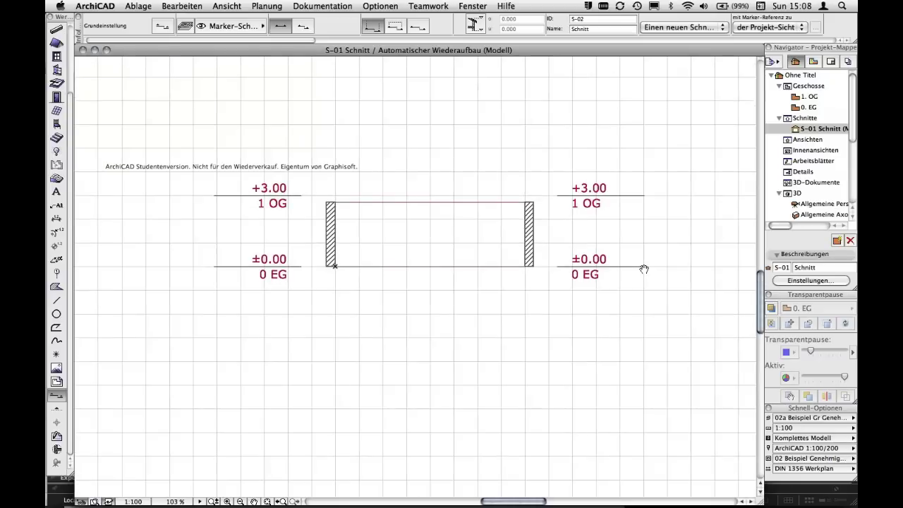
{"action": "right_click", "coordinate": [797, 107]}
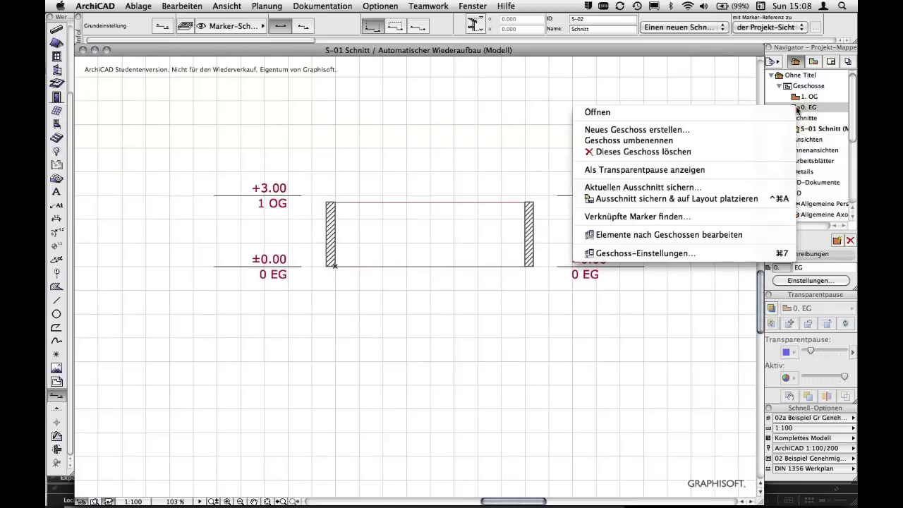
{"action": "left_click", "coordinate": [740, 169]}
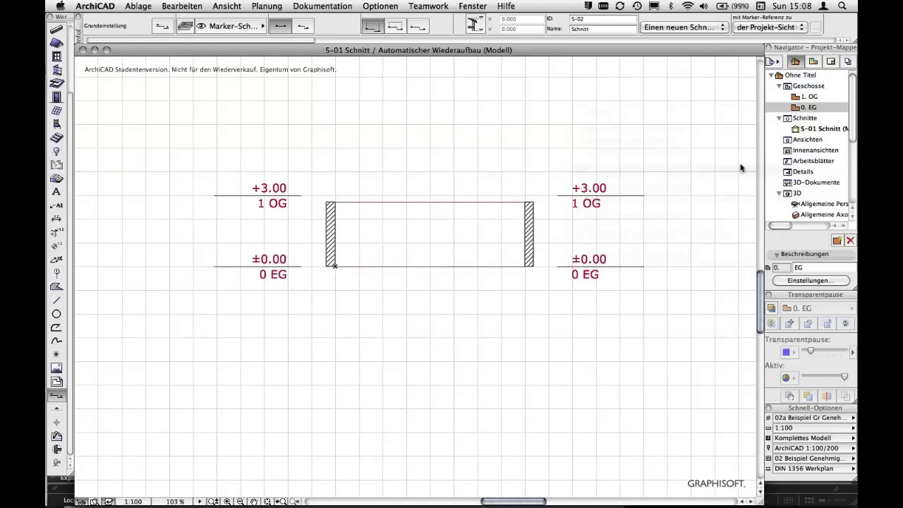
Move the blue trace from the wall corner down below the section drawing
{"action": "scroll", "coordinate": [502, 216], "scroll_direction": "up", "scroll_amount": 3}
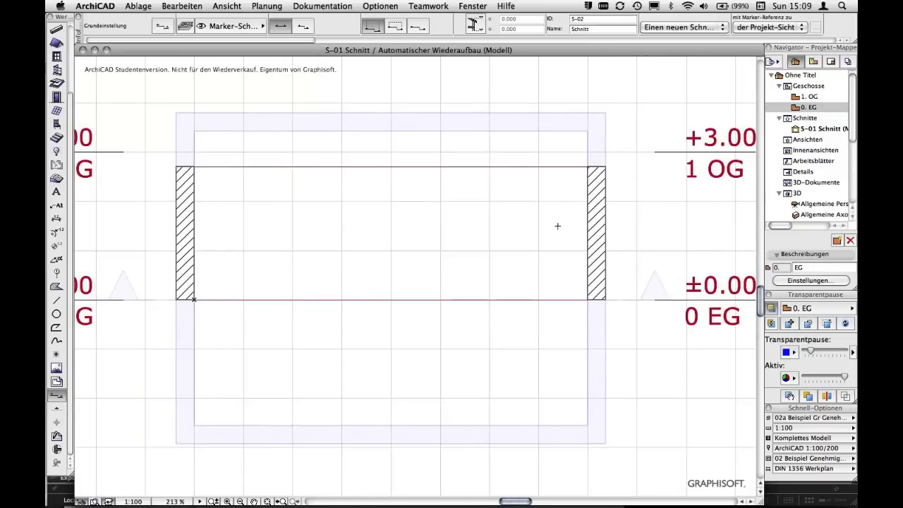
{"action": "scroll", "coordinate": [556, 226], "scroll_direction": "down", "scroll_amount": 1}
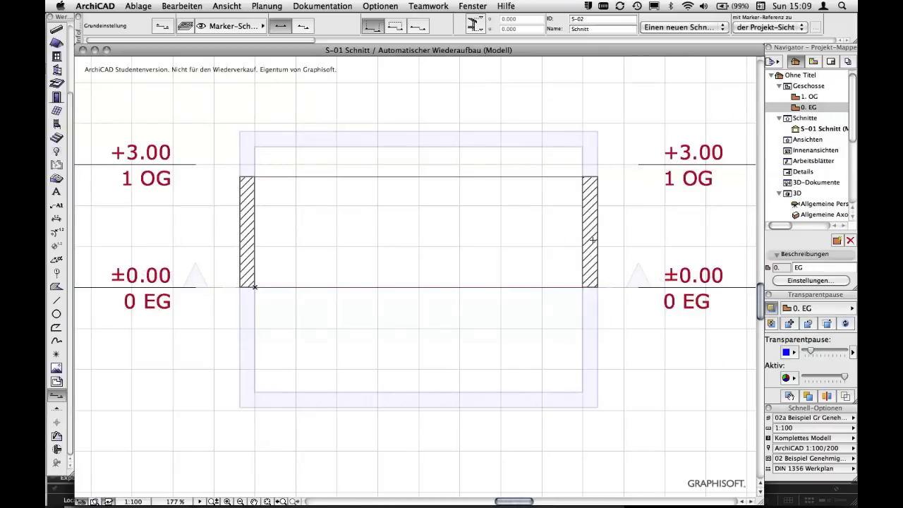
{"action": "scroll", "coordinate": [615, 279], "scroll_direction": "down", "scroll_amount": 1}
{"action": "middle_click_drag", "start_coordinate": [615, 275], "coordinate": [596, 200]}
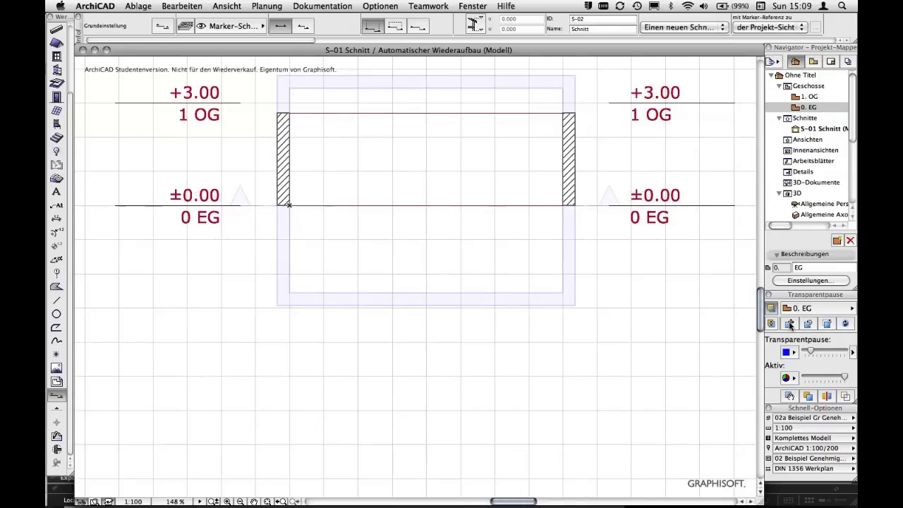
{"action": "left_click", "coordinate": [789, 324]}
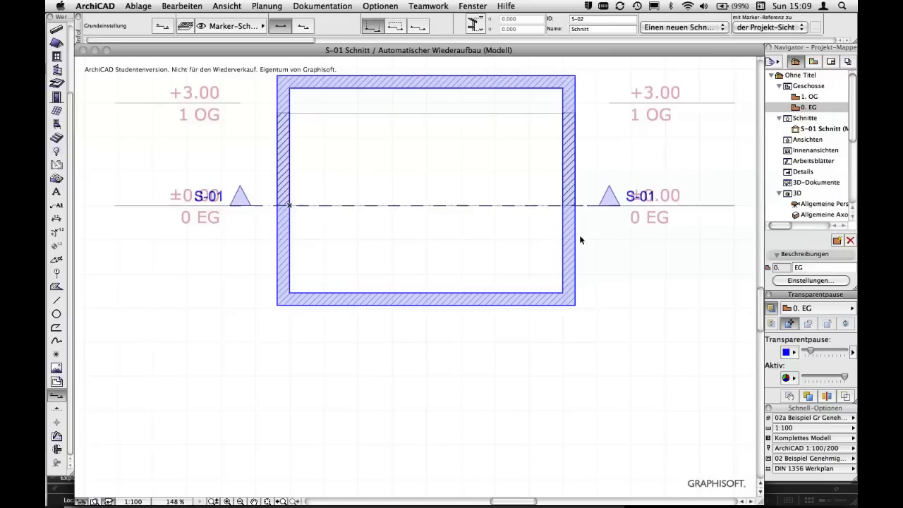
{"action": "left_click", "coordinate": [575, 235]}
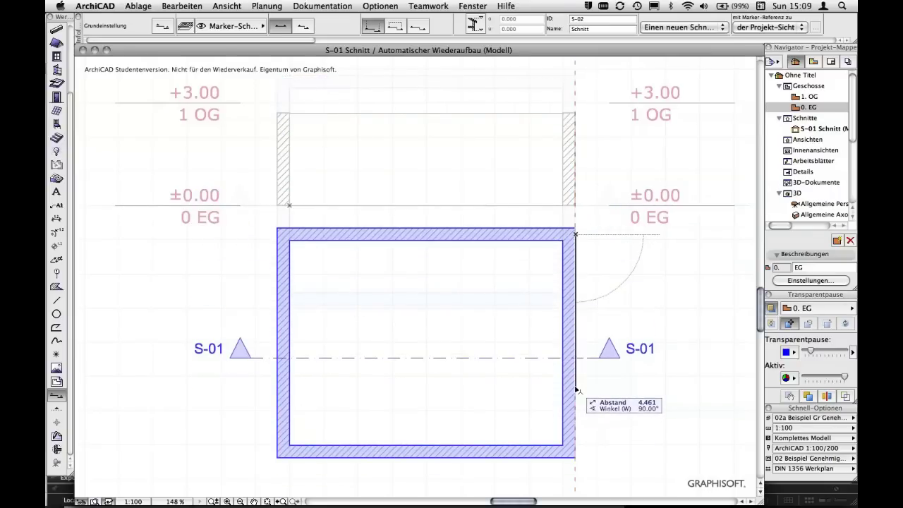
{"action": "left_click", "coordinate": [576, 392]}
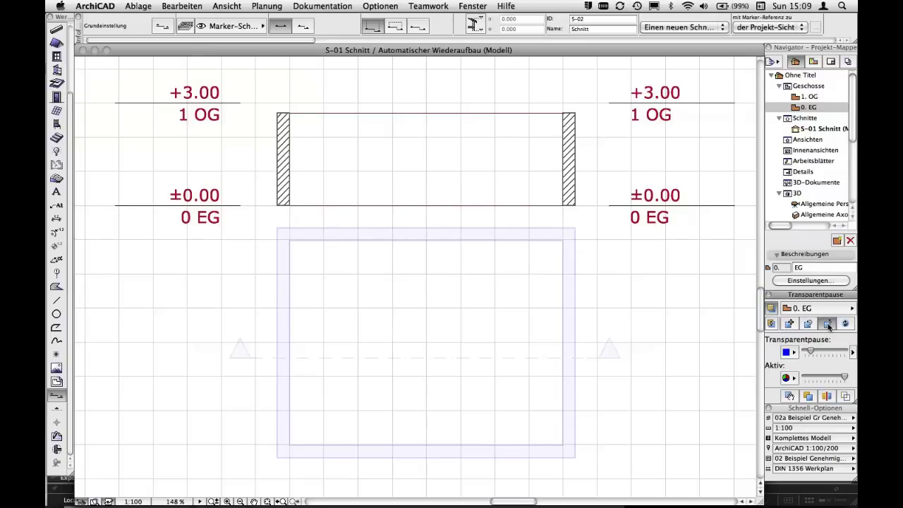
Reset the trace to its original position, recheck it, and return to the 1. OG plan
{"action": "left_click", "coordinate": [828, 324]}
{"action": "left_click", "coordinate": [828, 324]}
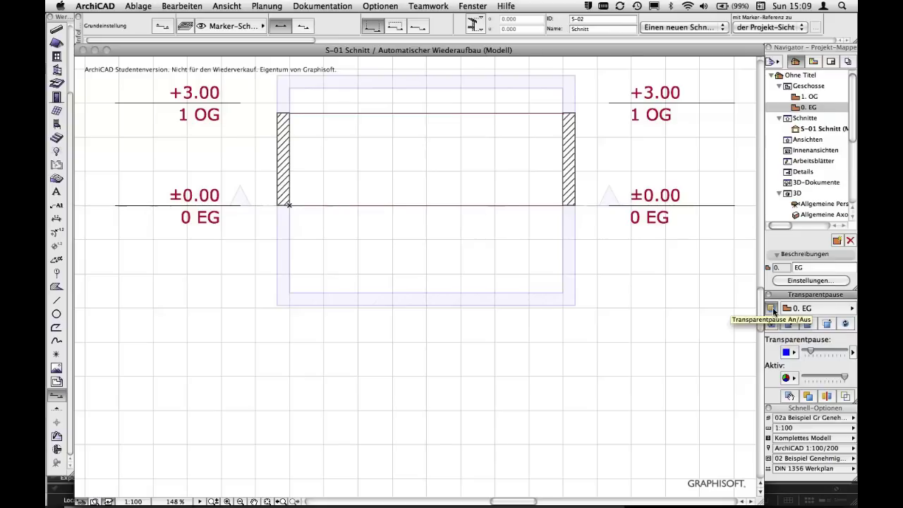
{"action": "left_click", "coordinate": [773, 311]}
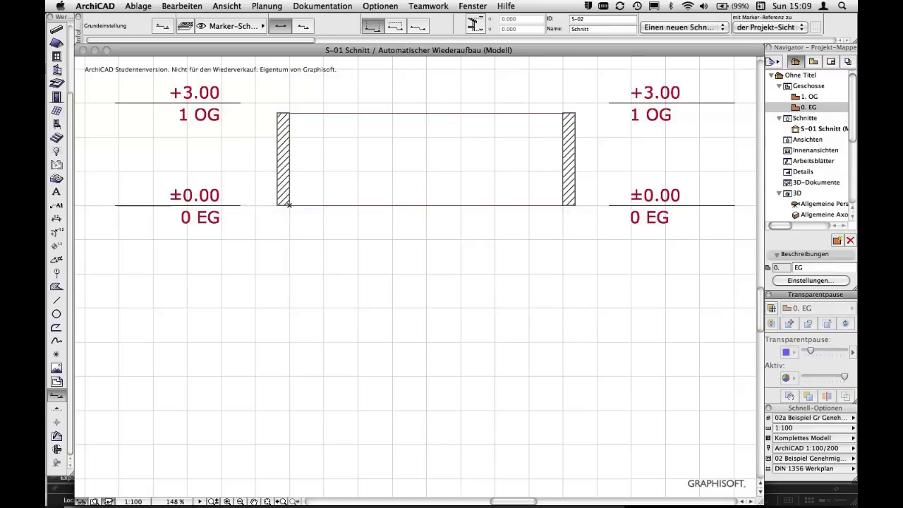
{"action": "left_click", "coordinate": [773, 310]}
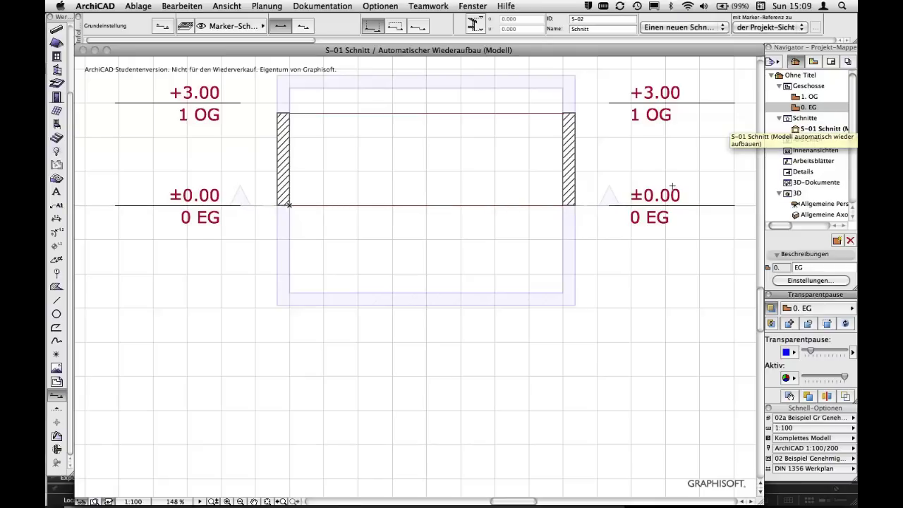
{"action": "key", "text": "F2"}
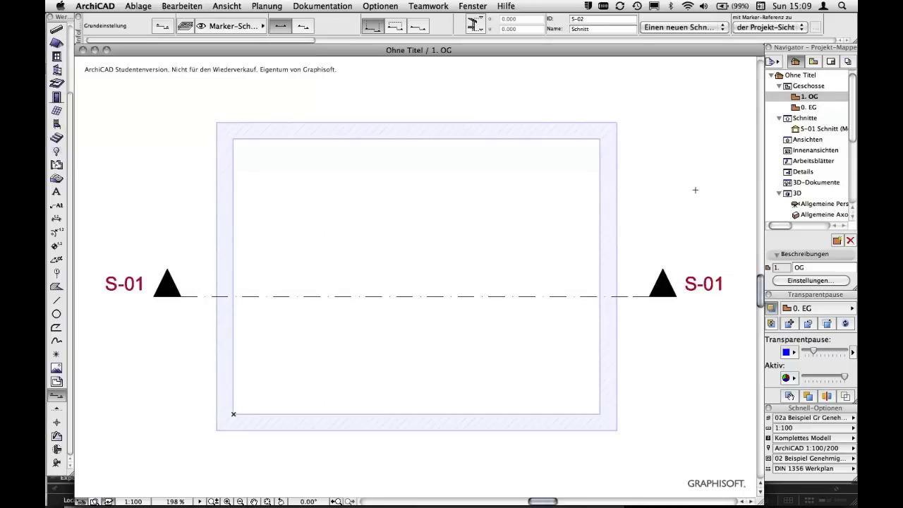
Show section S-01 as the trace reference on the plan
{"action": "right_click", "coordinate": [796, 132]}
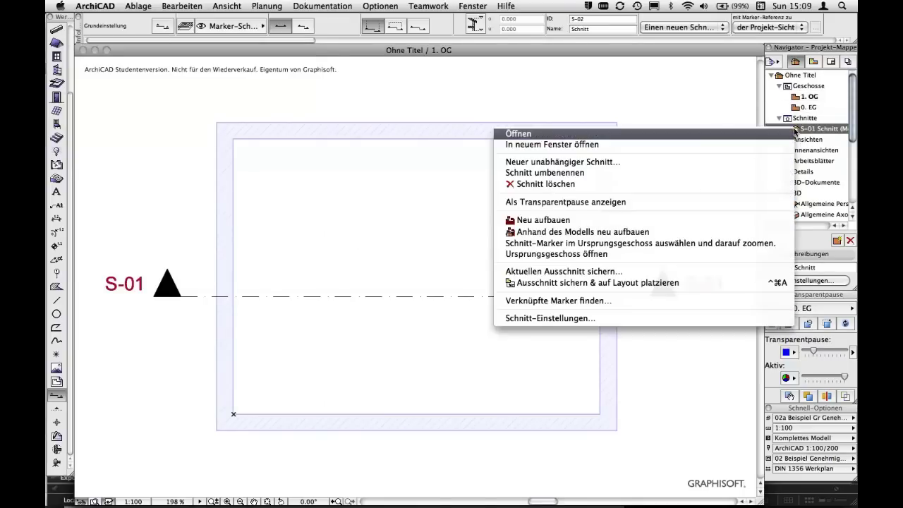
{"action": "left_click", "coordinate": [722, 203]}
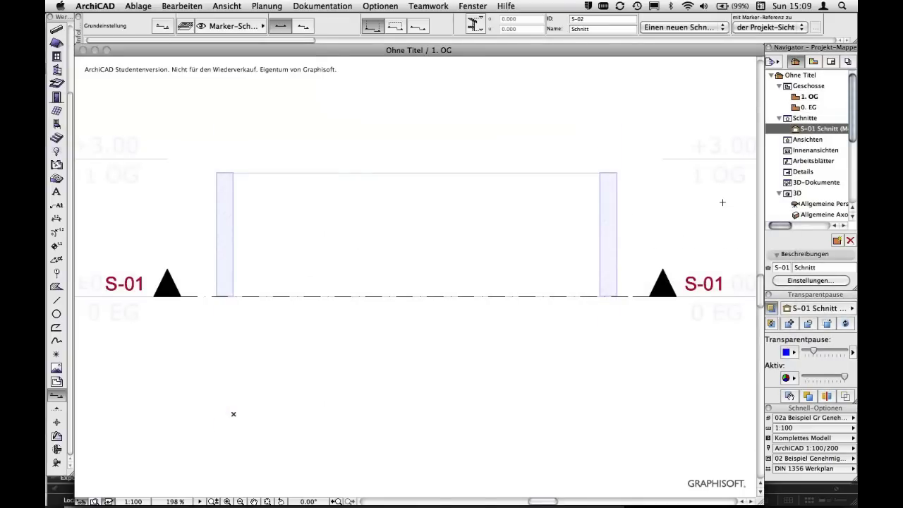
{"action": "scroll", "coordinate": [722, 202], "scroll_direction": "down", "scroll_amount": 2}
{"action": "scroll", "coordinate": [722, 202], "scroll_direction": "down", "scroll_amount": 1}
{"action": "mouse_move", "coordinate": [709, 206]}
{"action": "middle_mouse_down"}
{"action": "mouse_move", "coordinate": [572, 216]}
{"action": "mouse_move", "coordinate": [554, 226]}
{"action": "middle_mouse_up"}
{"action": "scroll", "coordinate": [573, 217], "scroll_direction": "down", "scroll_amount": 2}
{"action": "scroll", "coordinate": [609, 211], "scroll_direction": "down", "scroll_amount": 1}
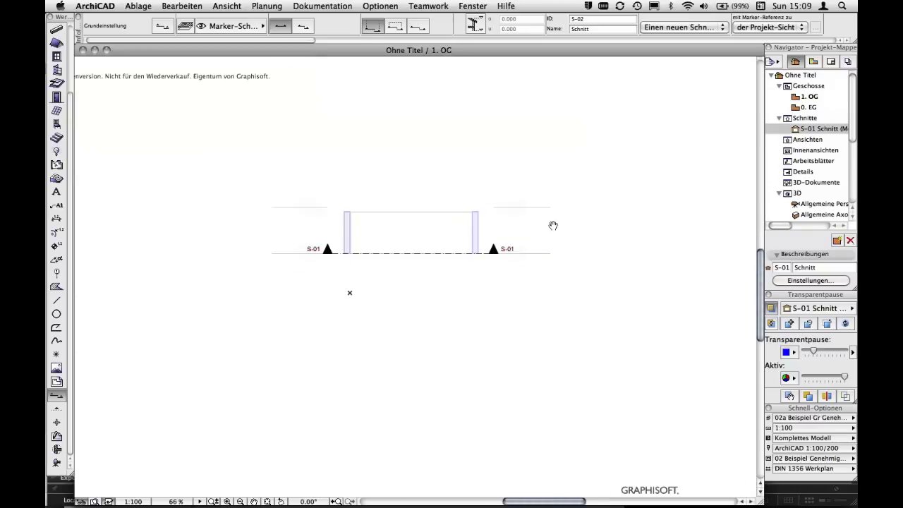
Switch to the 0. EG floor plan and bring up the Layout Book
{"action": "key", "text": "ctrl+Down"}
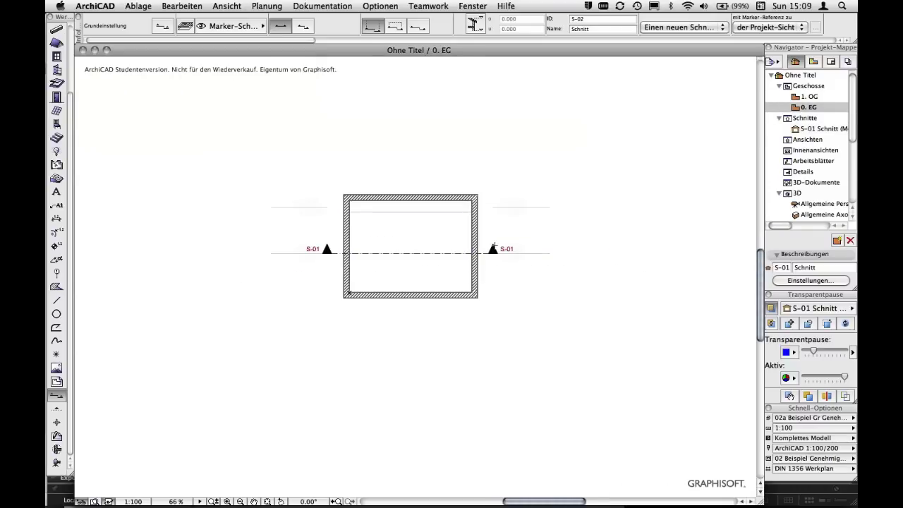
{"action": "scroll", "coordinate": [467, 231], "scroll_direction": "up", "scroll_amount": 4}
{"action": "middle_click_drag", "start_coordinate": [469, 232], "coordinate": [491, 231]}
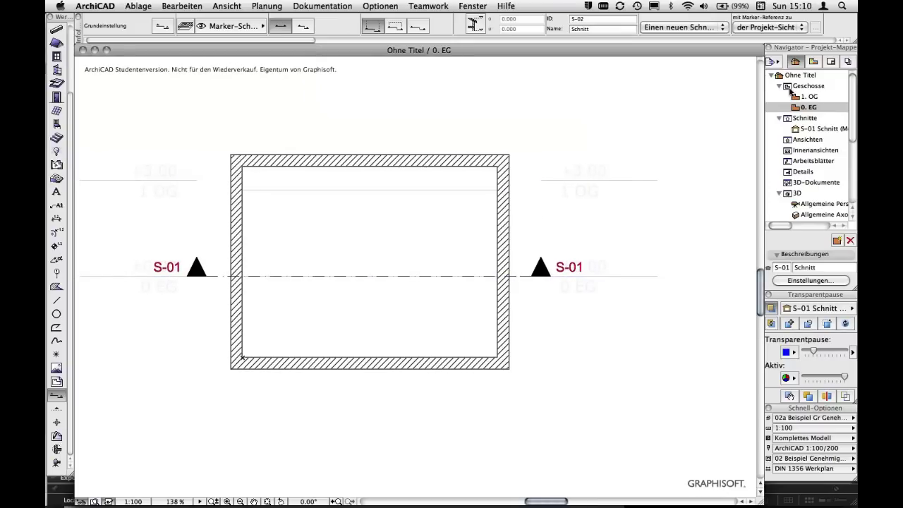
{"action": "left_click", "coordinate": [831, 63]}
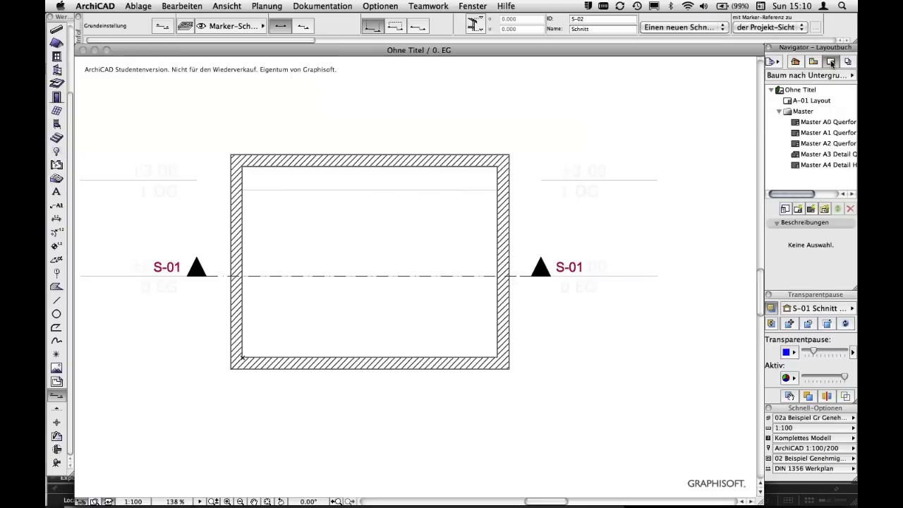
Open layout A-01 and show the 0. EG plan as its trace reference
{"action": "double_click", "coordinate": [788, 102]}
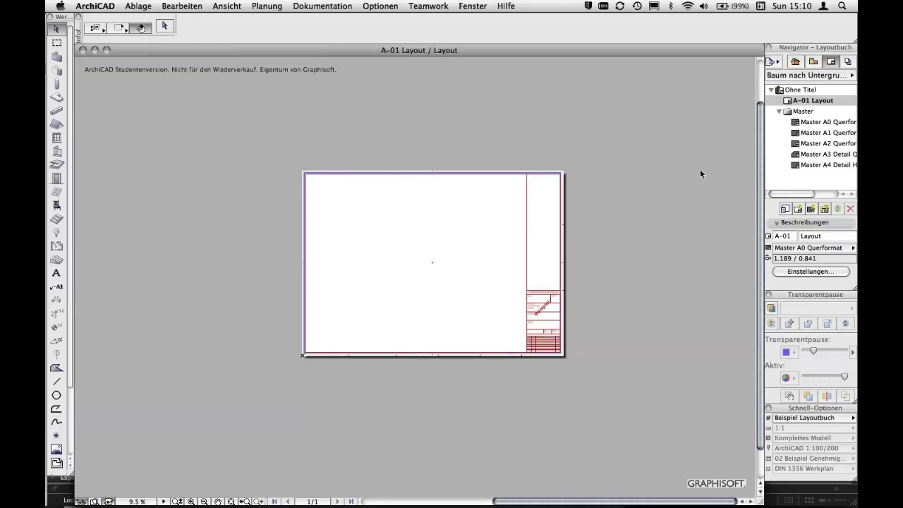
{"action": "left_click", "coordinate": [795, 62]}
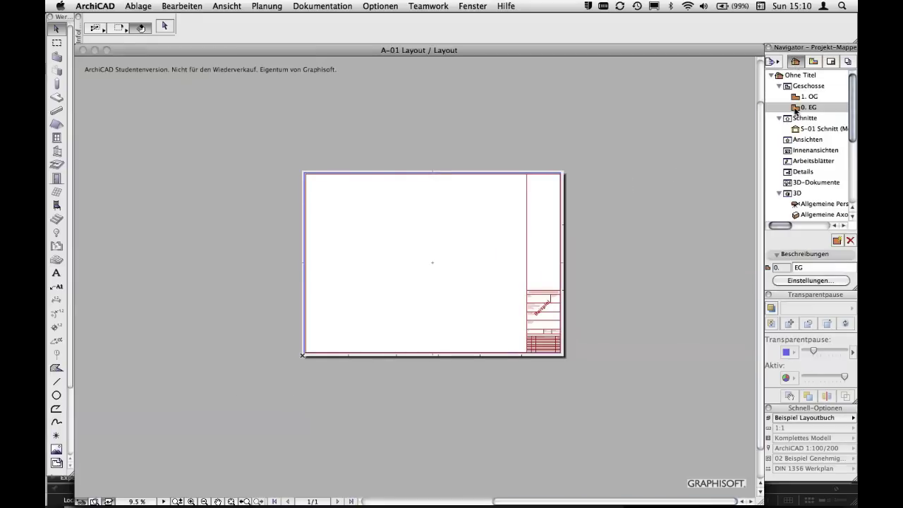
{"action": "right_click", "coordinate": [795, 107]}
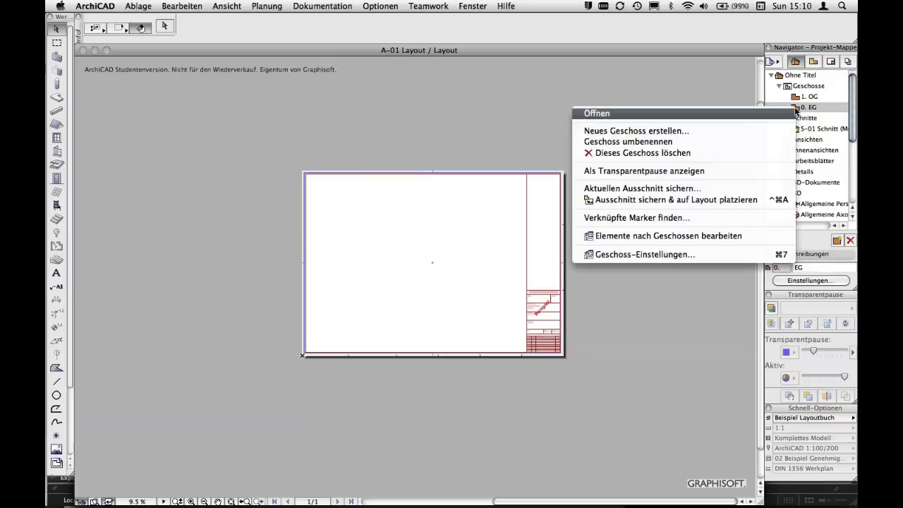
{"action": "left_click", "coordinate": [762, 171]}
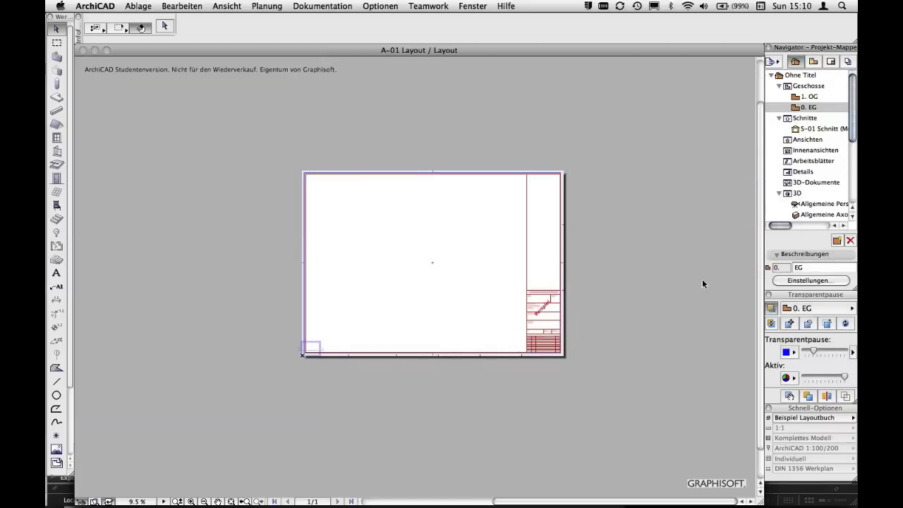
Move the 0. EG trace from the sheet's lower-left corner to near its centre
{"action": "left_click", "coordinate": [789, 323]}
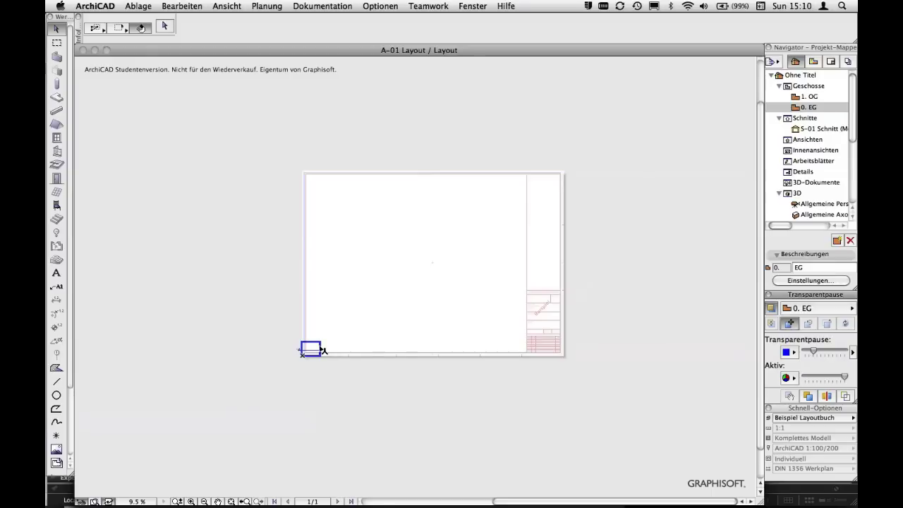
{"action": "left_click", "coordinate": [322, 350]}
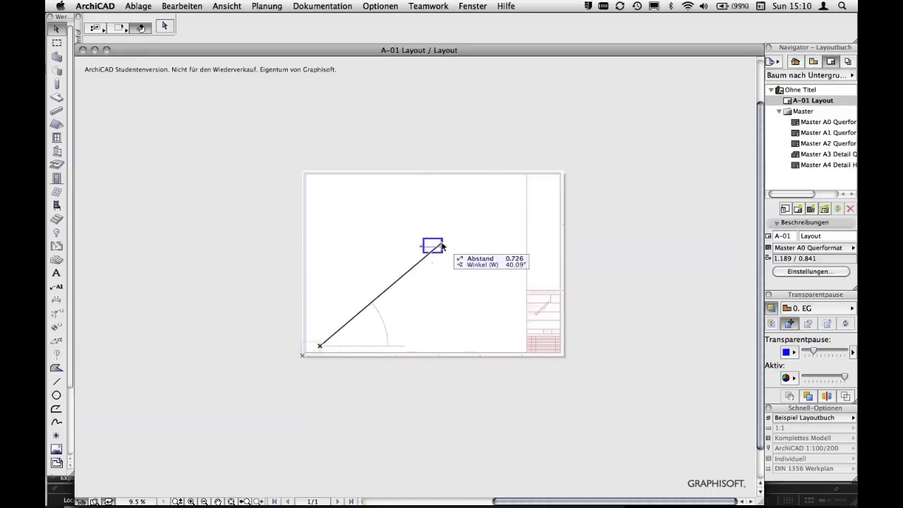
{"action": "left_click", "coordinate": [443, 246]}
{"action": "scroll", "coordinate": [460, 241], "scroll_direction": "up", "scroll_amount": 3}
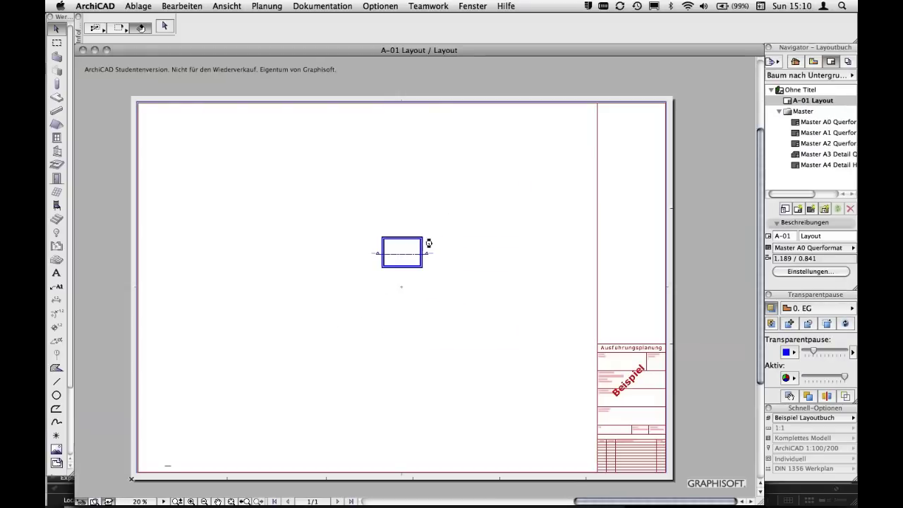